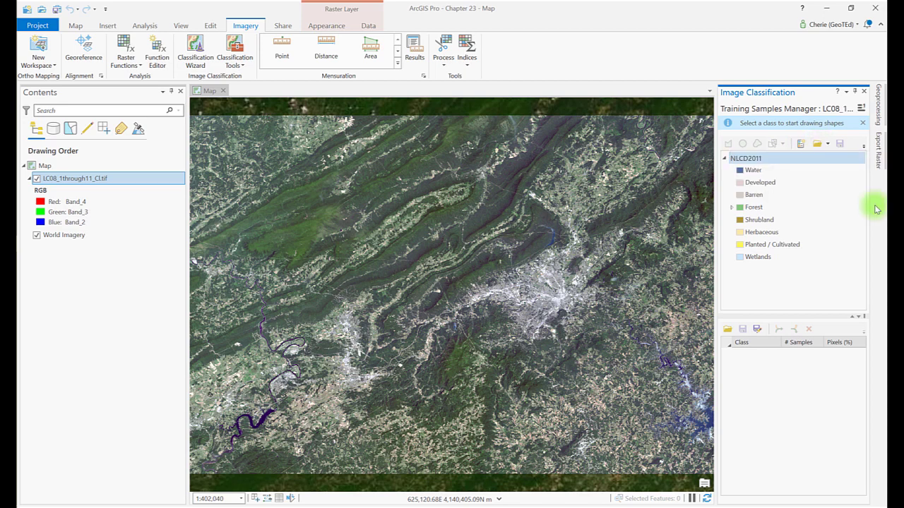
Remove the Barren class from the NLCD2011 classification schema
right_click(768, 220)
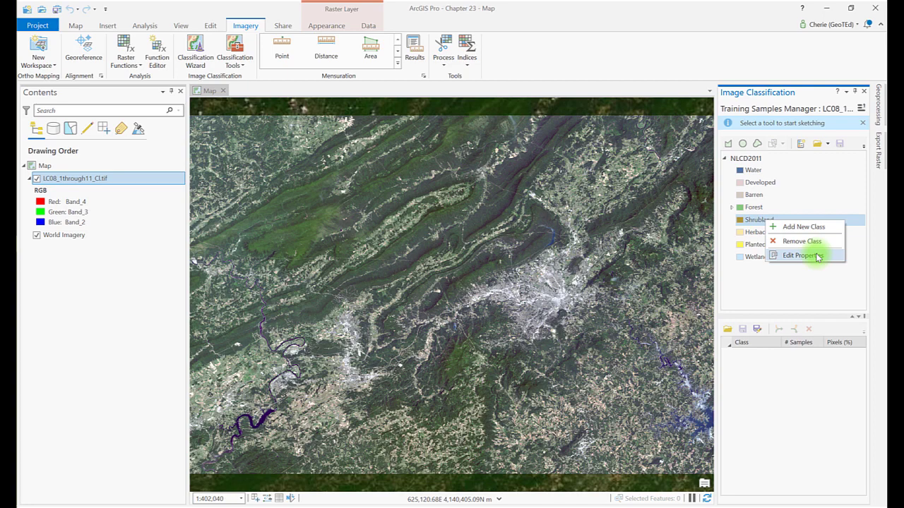
click(880, 238)
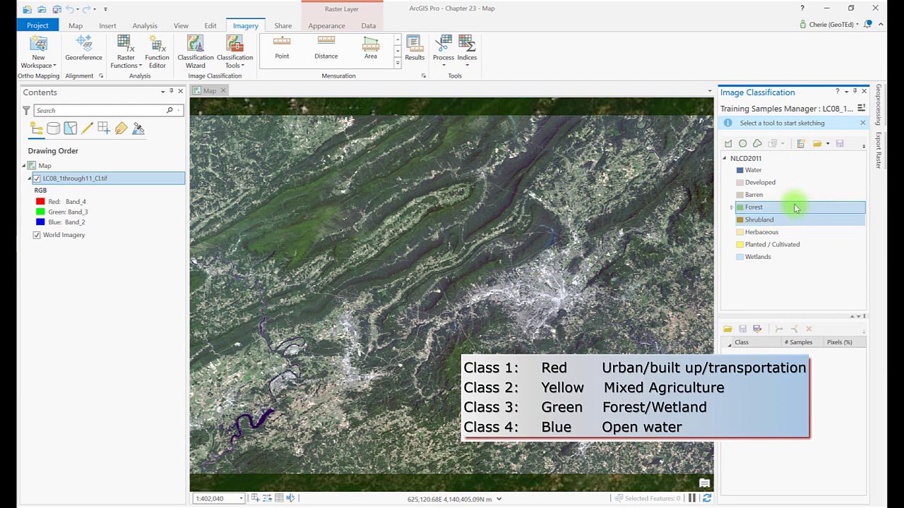
right_click(753, 196)
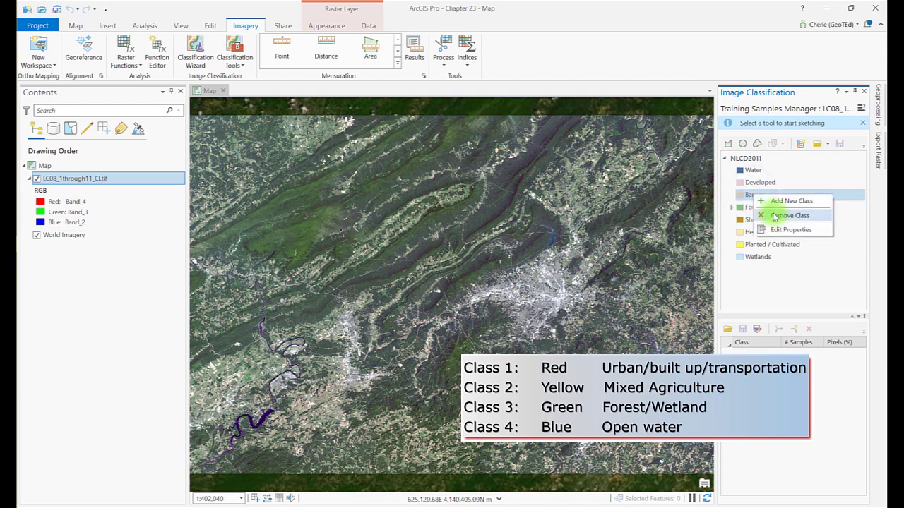
click(774, 216)
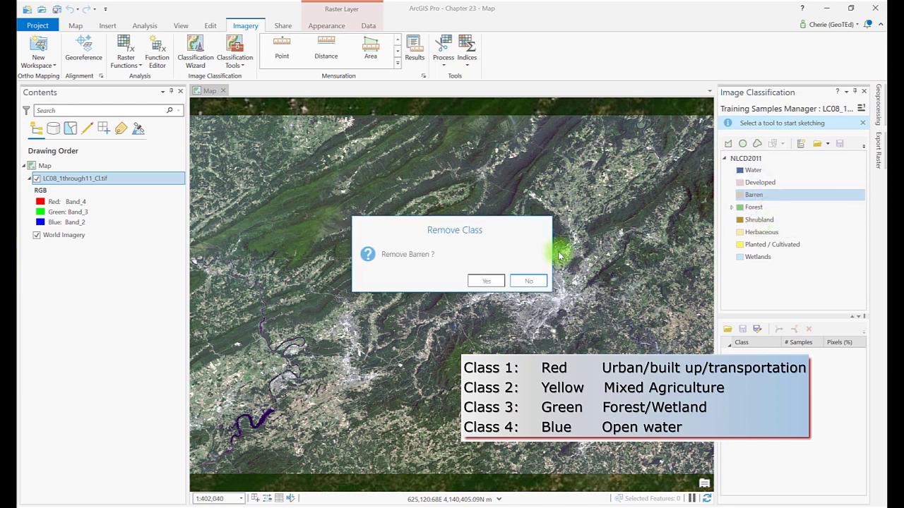
click(492, 281)
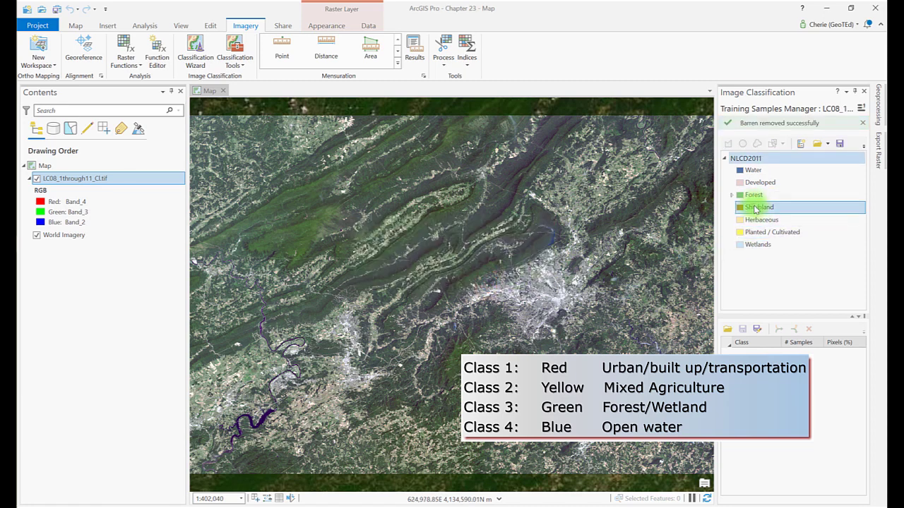
Remove the Shrubland, Herbaceous and Wetlands classes from the NLCD2011 schema
right_click(753, 208)
click(773, 227)
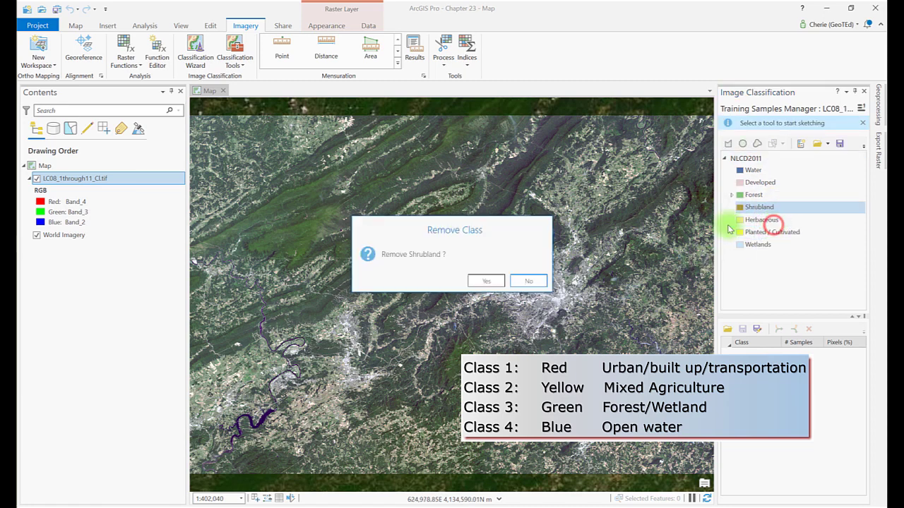
click(489, 280)
click(747, 208)
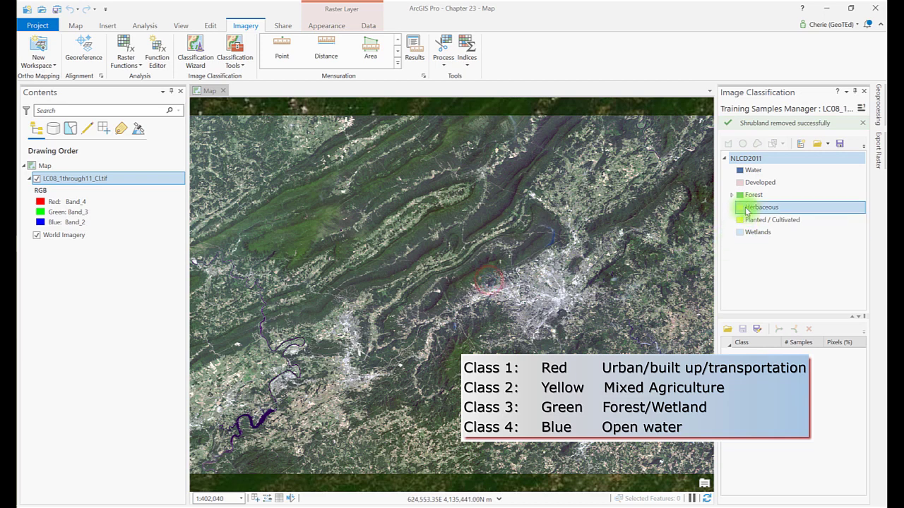
right_click(747, 208)
click(774, 227)
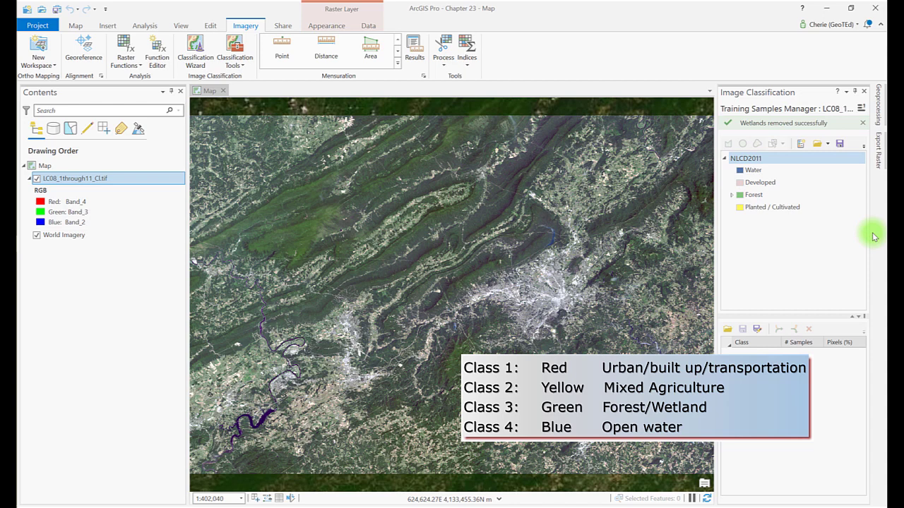
Rename the Developed class to Urban and set its color to red
click(752, 183)
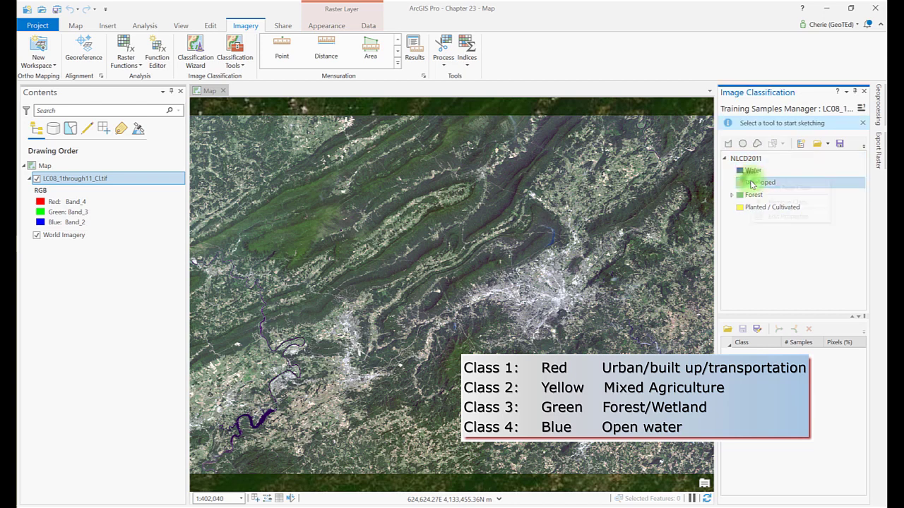
right_click(751, 183)
click(767, 216)
double_click(767, 141)
text(Urban)
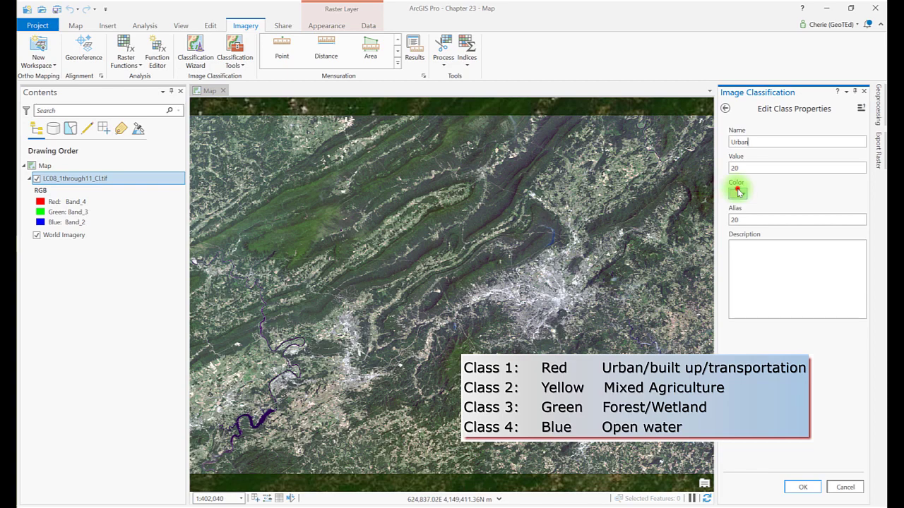
click(738, 192)
click(739, 192)
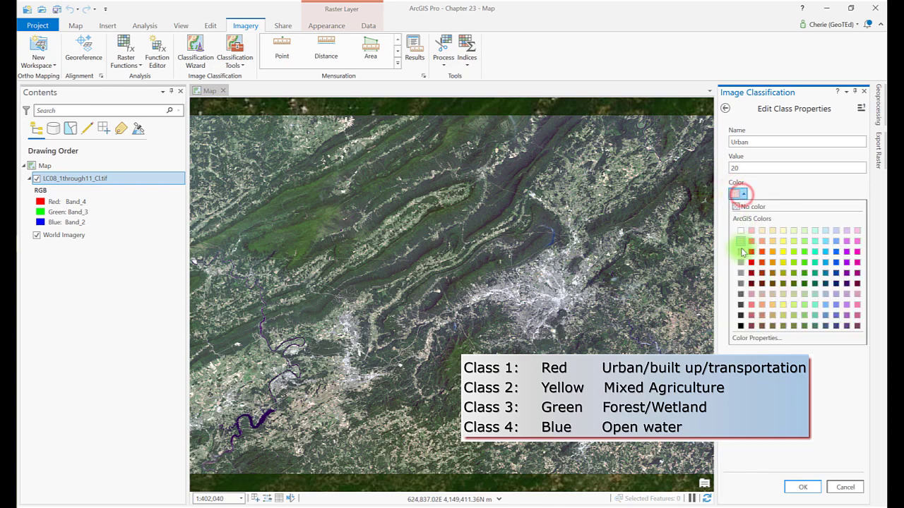
click(749, 264)
click(802, 487)
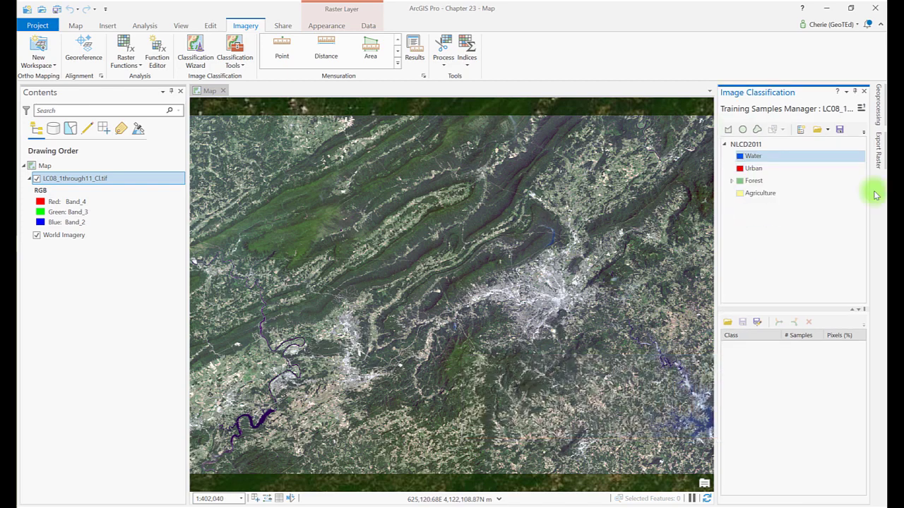
Save the edited classification schema as a new schema named Chapter23TrainingSamples
click(864, 134)
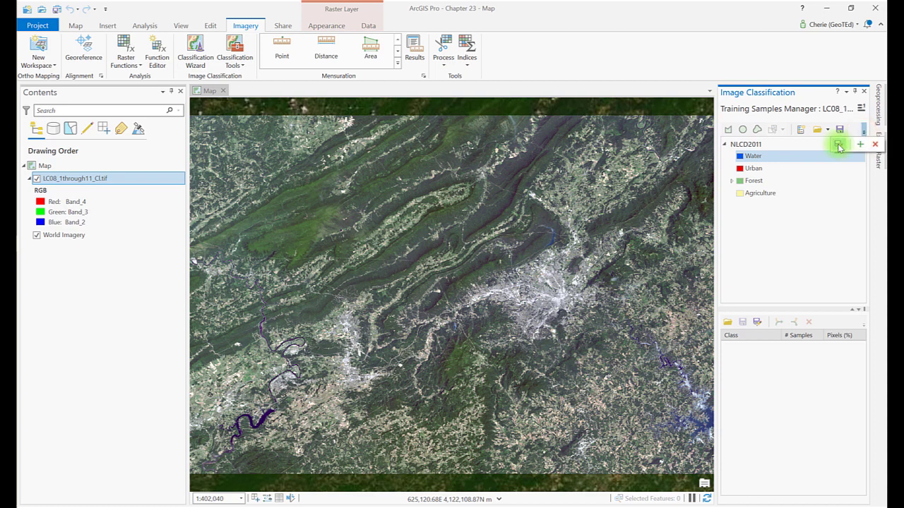
click(838, 145)
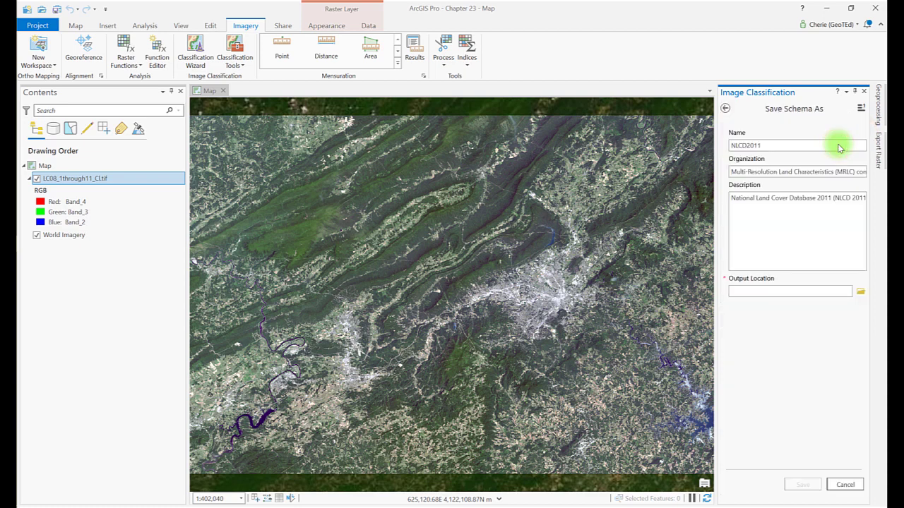
drag(773, 145, 707, 145)
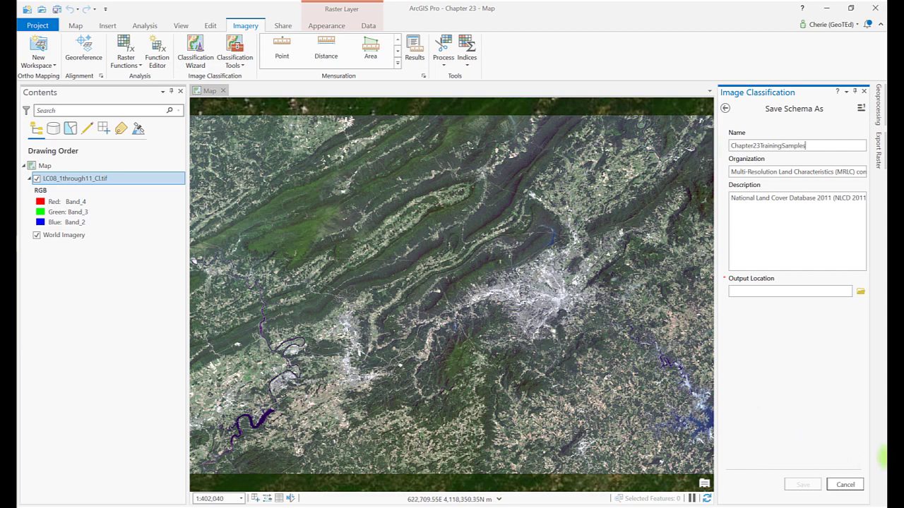
click(861, 293)
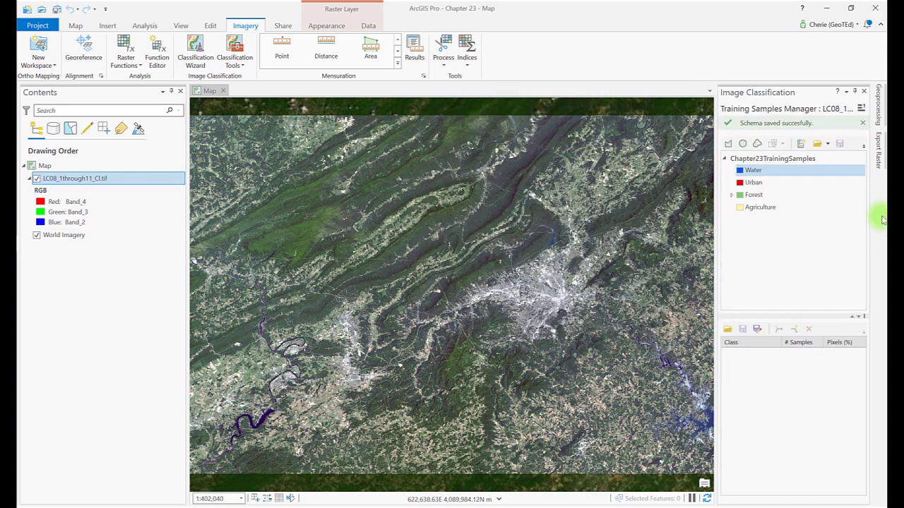
click(861, 123)
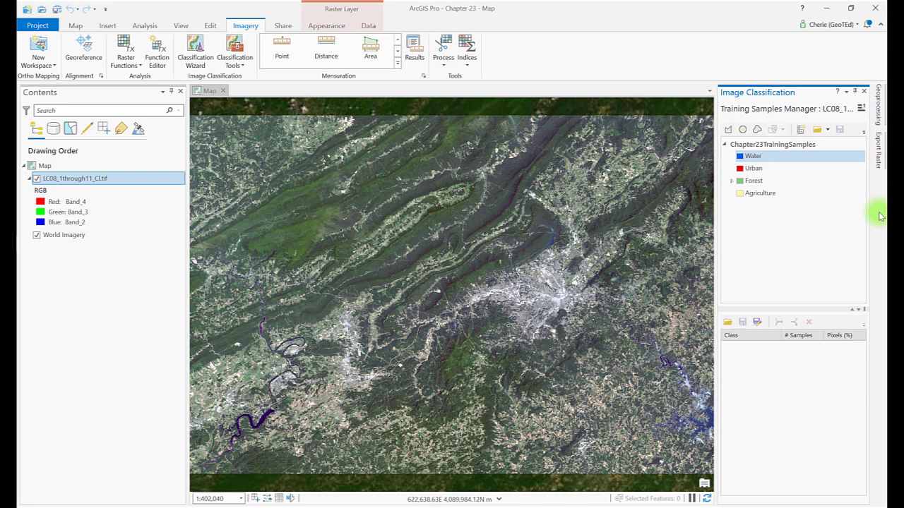
Draw a circular Water training sample in the open water of the southeastern lake and select it in the sample list
drag(645, 375, 412, 292)
scroll(412, 292, up, 3)
mouse_move(446, 354)
mouse_down()
mouse_move(367, 283)
mouse_move(400, 286)
mouse_up()
scroll(401, 286, up, 3)
drag(470, 369, 336, 179)
scroll(536, 295, up, 3)
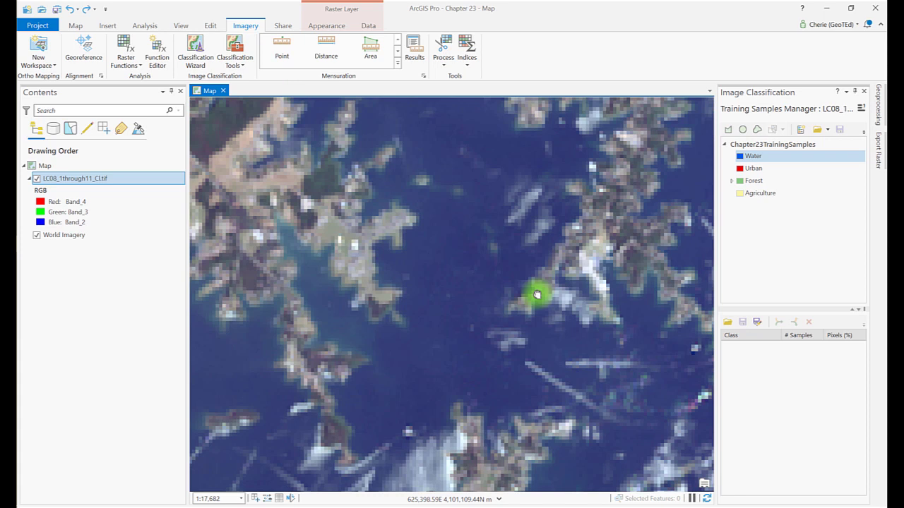
click(772, 156)
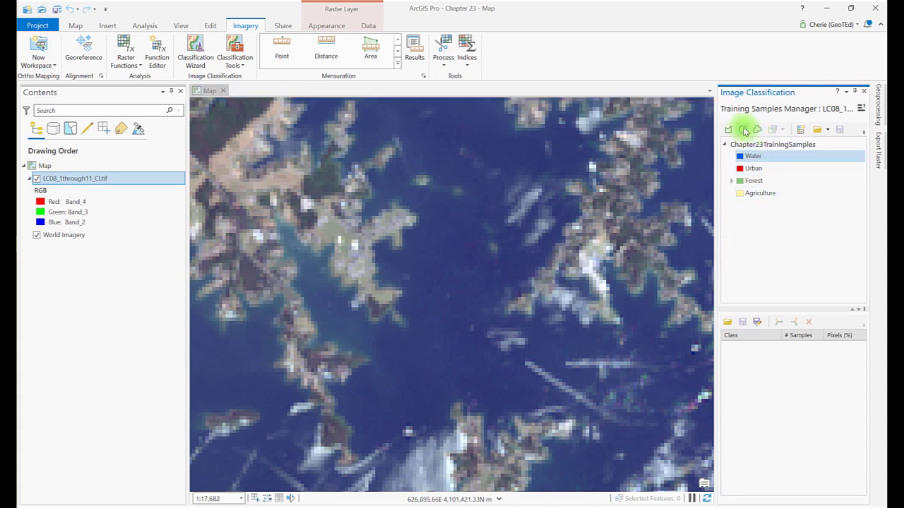
click(743, 131)
click(434, 359)
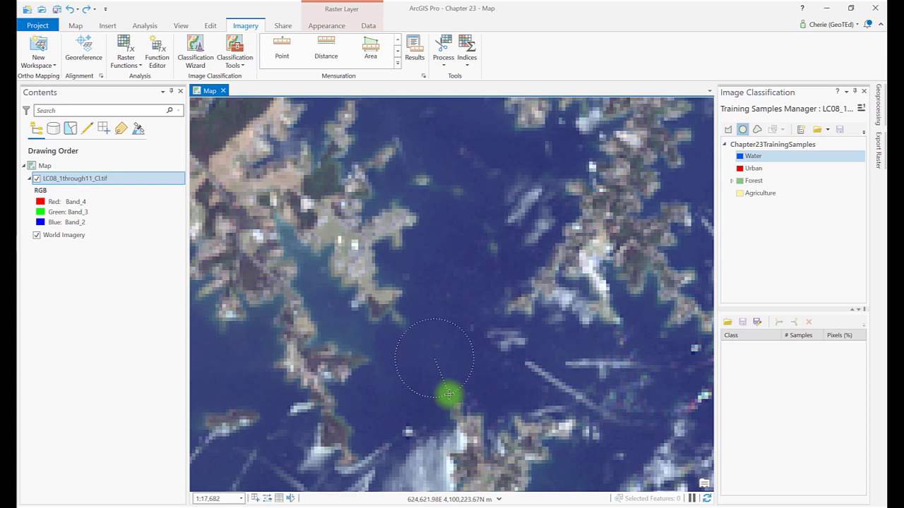
click(449, 394)
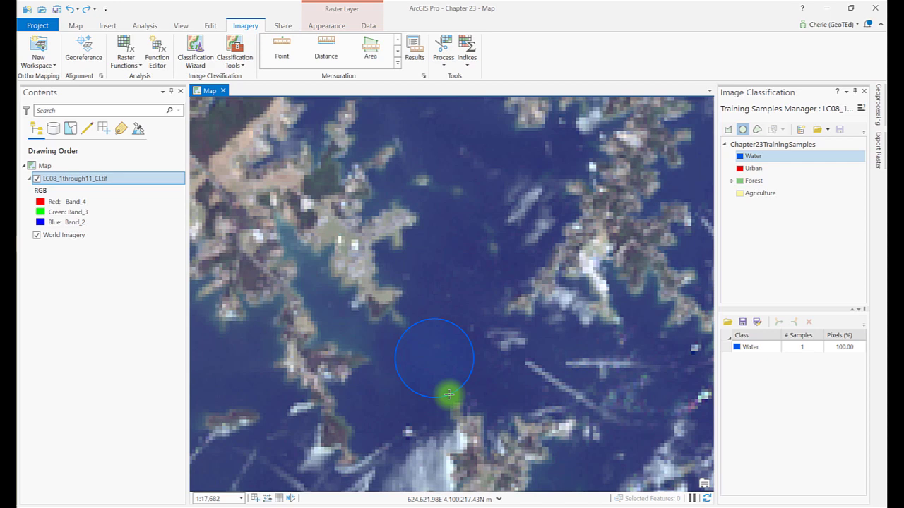
click(766, 347)
click(786, 351)
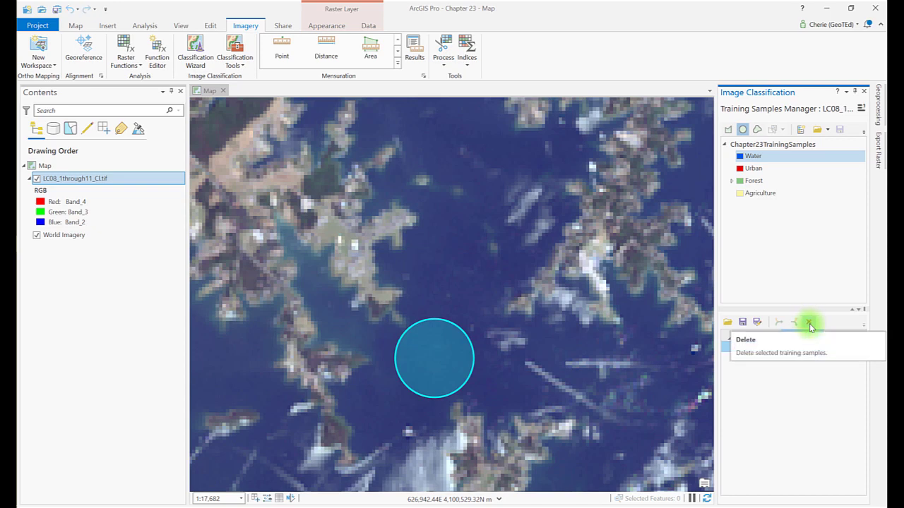
Draw a freehand Water training sample over the lake channel north of the circular sample
click(767, 153)
scroll(570, 313, down, 1)
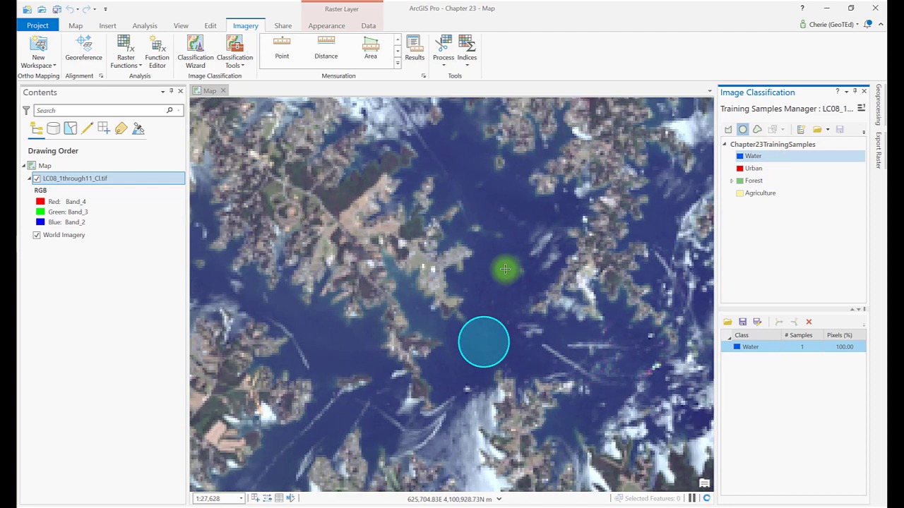
drag(512, 255, 510, 391)
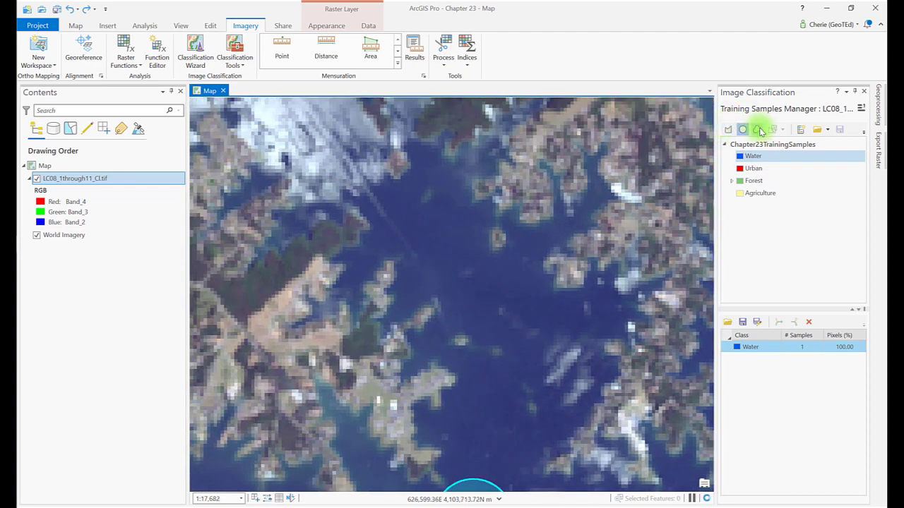
click(759, 130)
click(420, 156)
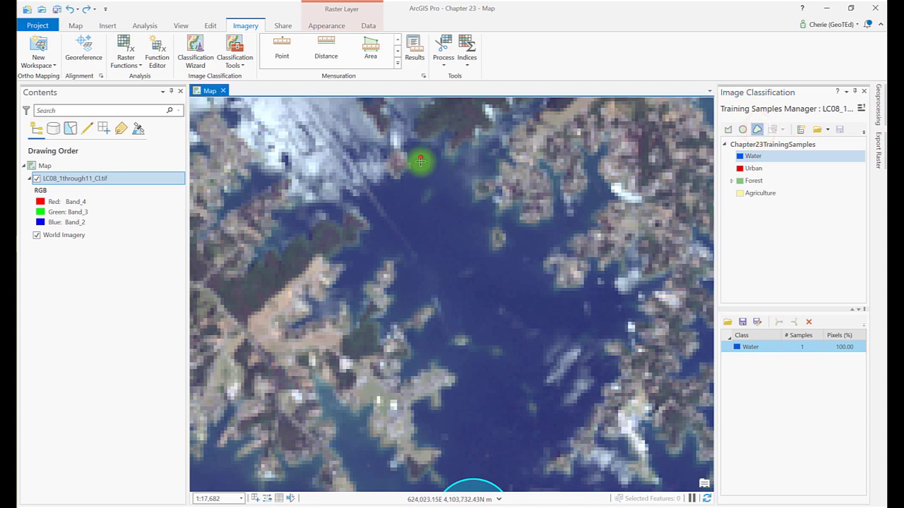
mouse_move(390, 188)
mouse_down()
mouse_move(365, 262)
mouse_move(396, 247)
mouse_move(414, 277)
mouse_move(405, 303)
mouse_move(447, 296)
mouse_move(458, 315)
mouse_move(514, 341)
mouse_move(554, 406)
mouse_move(569, 406)
mouse_move(571, 385)
mouse_move(590, 378)
mouse_move(580, 349)
mouse_move(545, 315)
mouse_move(525, 260)
mouse_move(474, 259)
mouse_move(480, 229)
mouse_move(420, 156)
mouse_up()
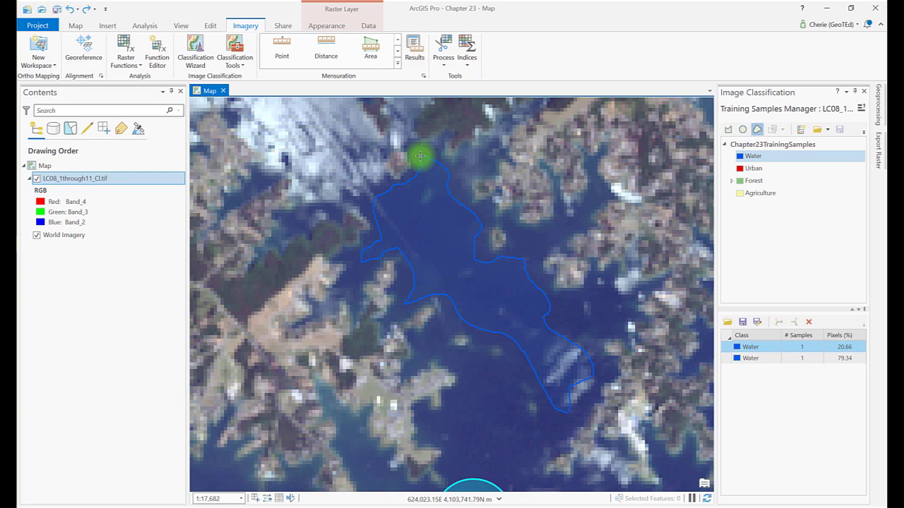
Draw a freehand Water training sample over the wide dark river section in the southwest of the image
scroll(331, 331, down, 5)
scroll(520, 283, up, 2)
drag(520, 282, 595, 313)
scroll(595, 307, down, 2)
scroll(355, 377, up, 4)
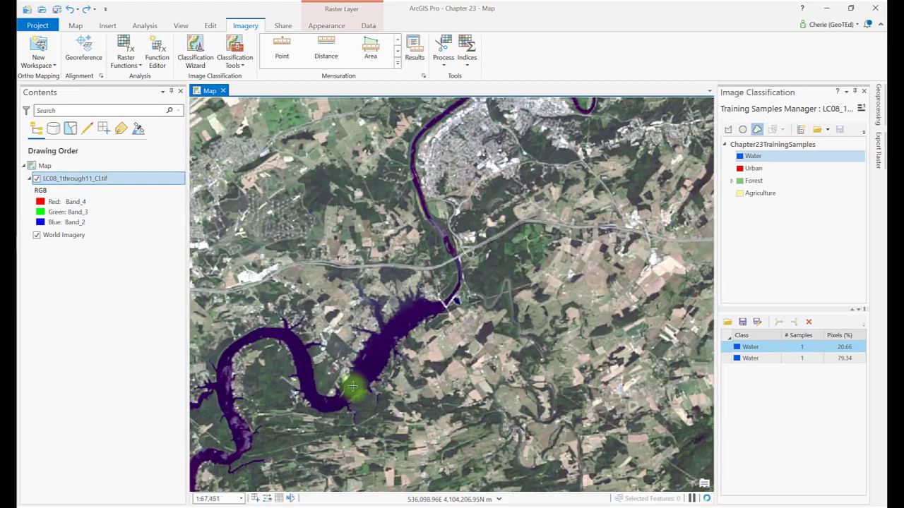
scroll(355, 381, up, 4)
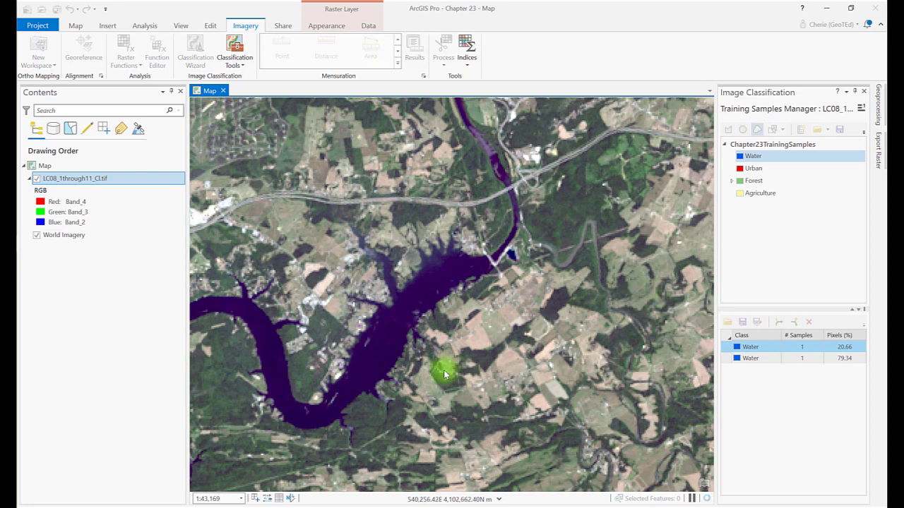
mouse_move(430, 263)
mouse_down()
mouse_move(413, 297)
mouse_move(359, 321)
mouse_move(365, 336)
mouse_move(351, 377)
mouse_move(408, 334)
mouse_move(431, 286)
mouse_move(480, 280)
mouse_move(453, 259)
mouse_move(430, 266)
mouse_up()
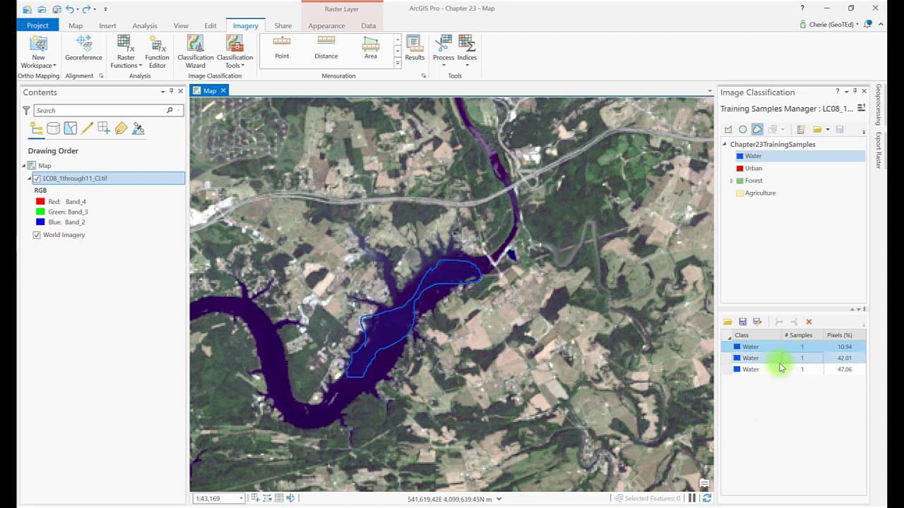
Delete the newest river sample and redraw it as a narrower freehand Water polygon along the middle of the river
click(774, 368)
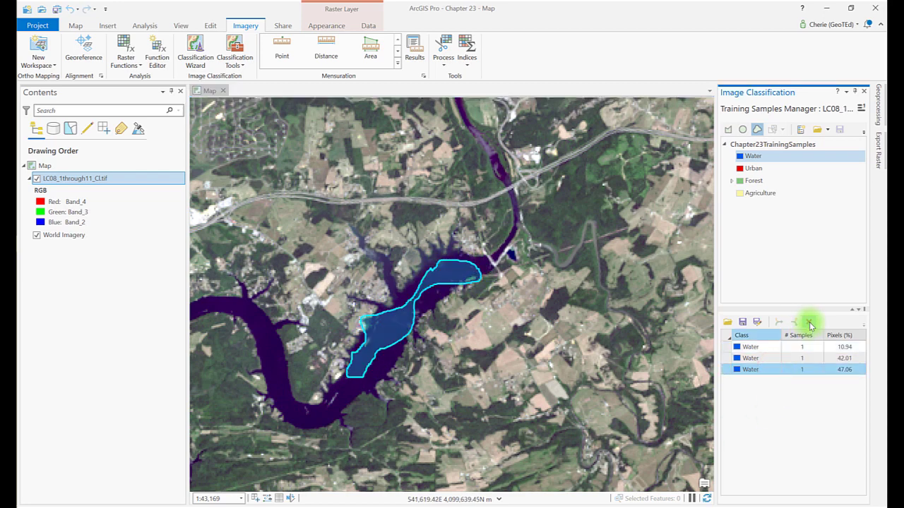
click(809, 324)
mouse_move(383, 313)
mouse_down()
mouse_move(362, 342)
mouse_move(361, 381)
mouse_move(453, 268)
mouse_move(428, 275)
mouse_move(385, 314)
mouse_up()
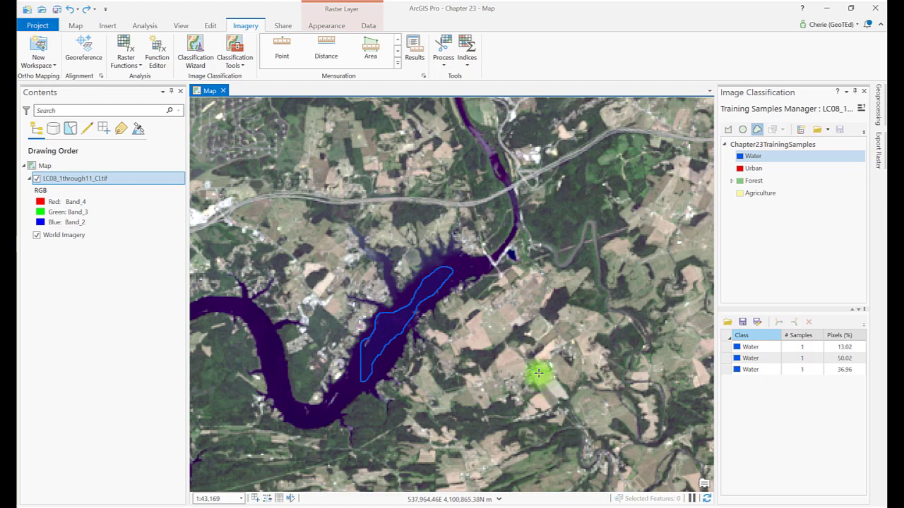
Add a small circular Water training sample over the pale northern part of the small branching lake
scroll(538, 373, down, 1)
scroll(538, 374, down, 2)
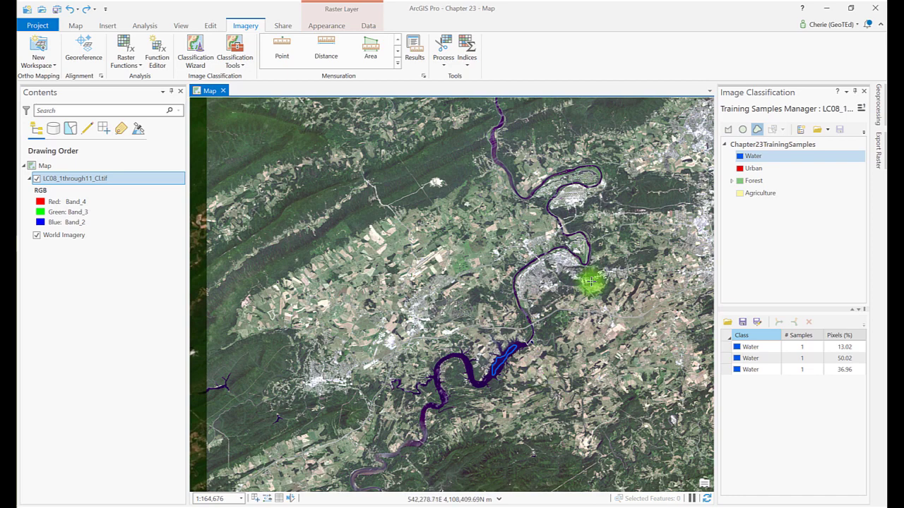
drag(565, 283, 419, 299)
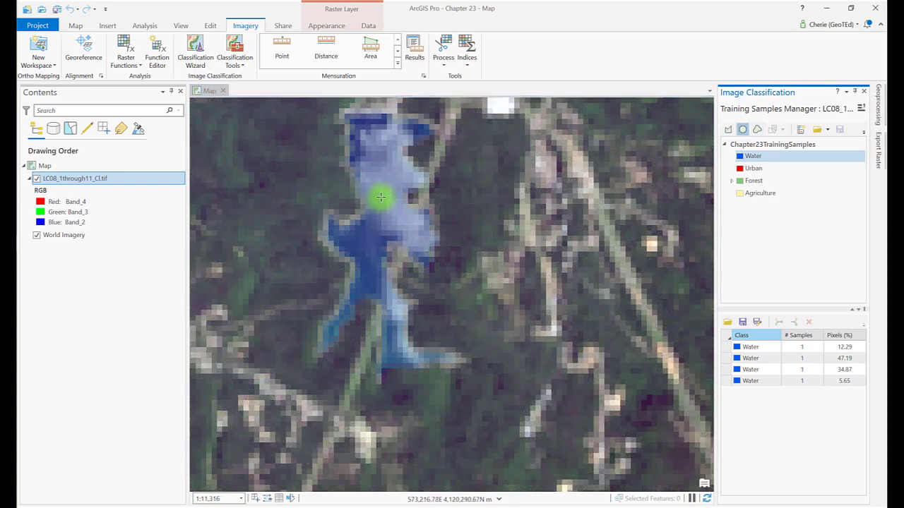
click(376, 167)
click(381, 181)
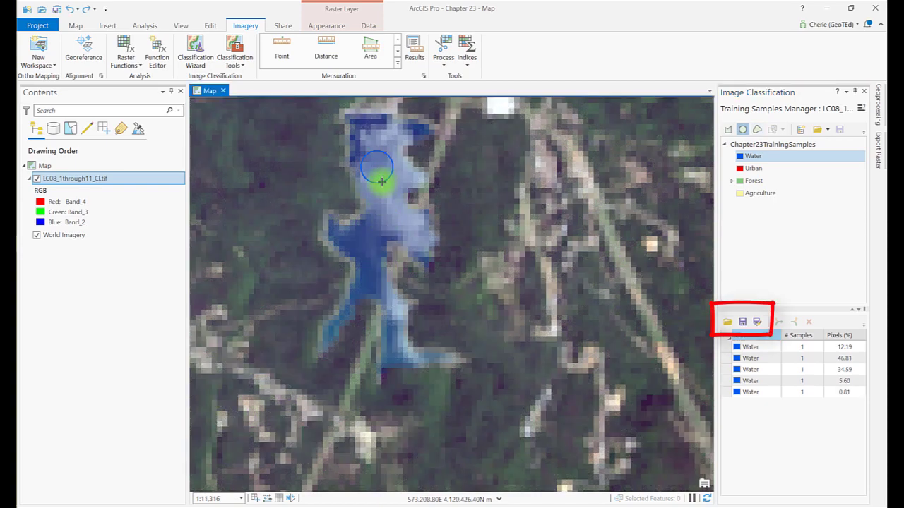
click(862, 131)
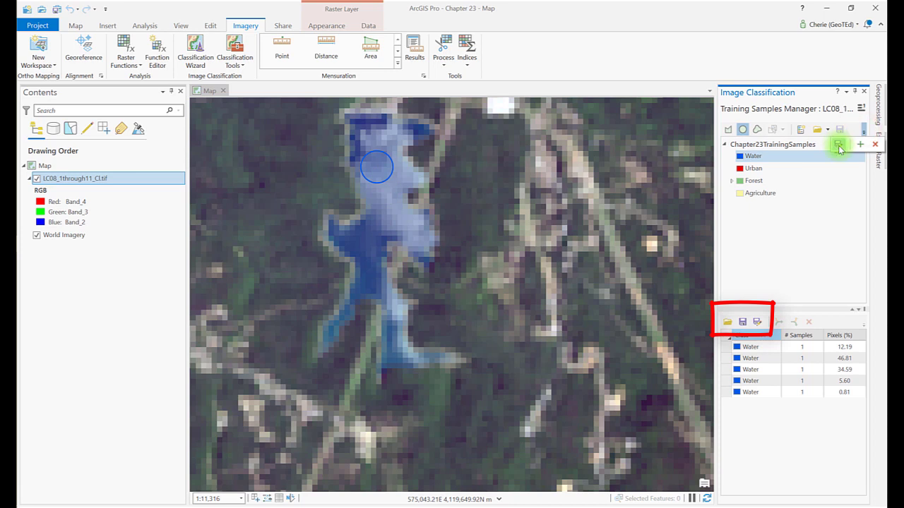
click(839, 145)
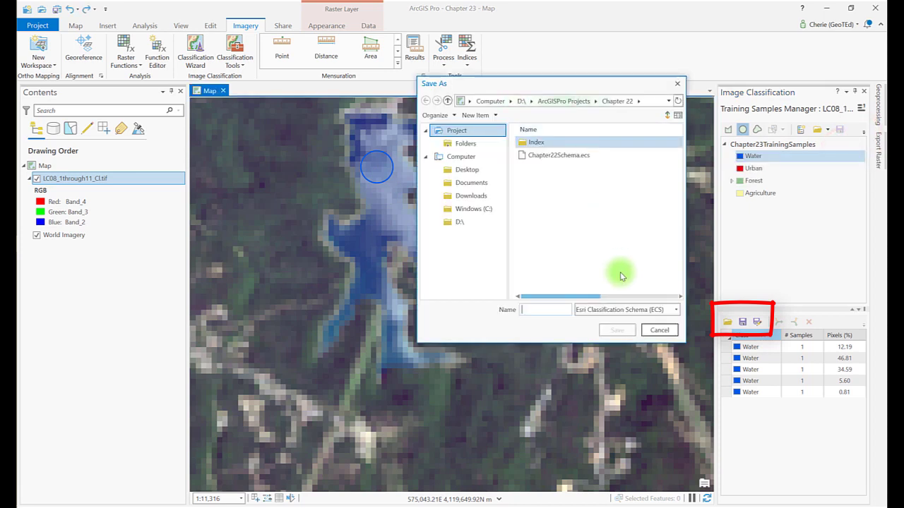
click(654, 333)
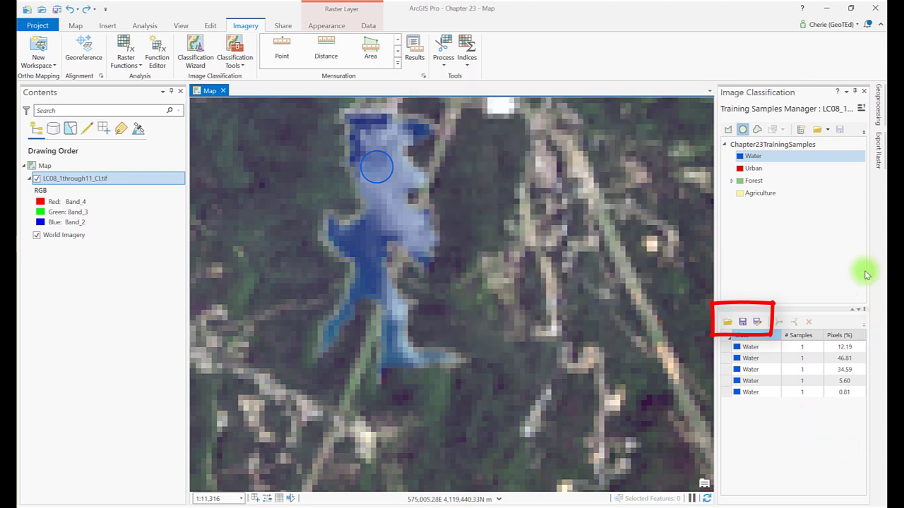
Draw a large circular Urban training sample over the dense built-up blocks just west of the city's bright centre
click(754, 169)
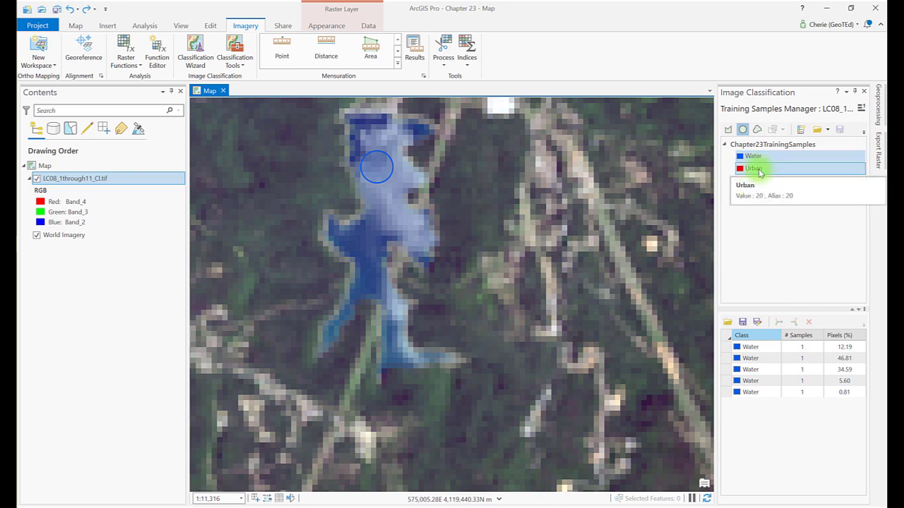
click(760, 172)
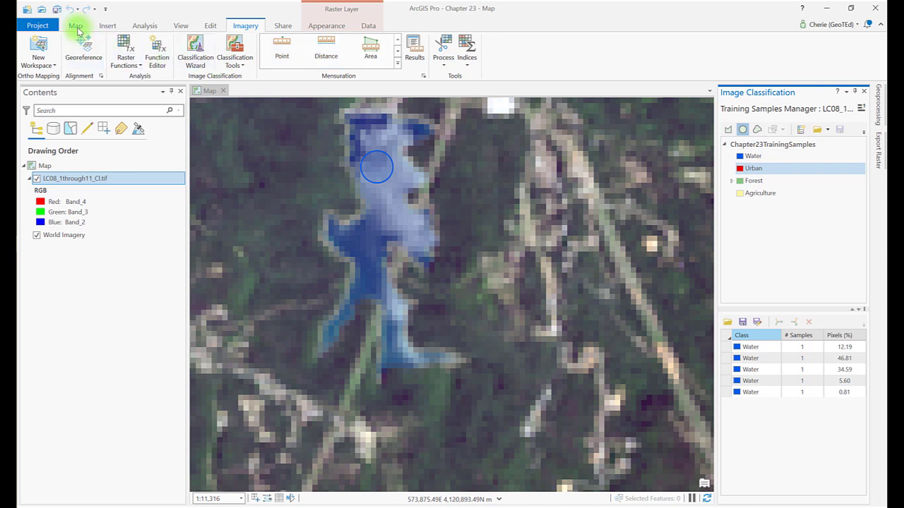
click(75, 27)
click(150, 55)
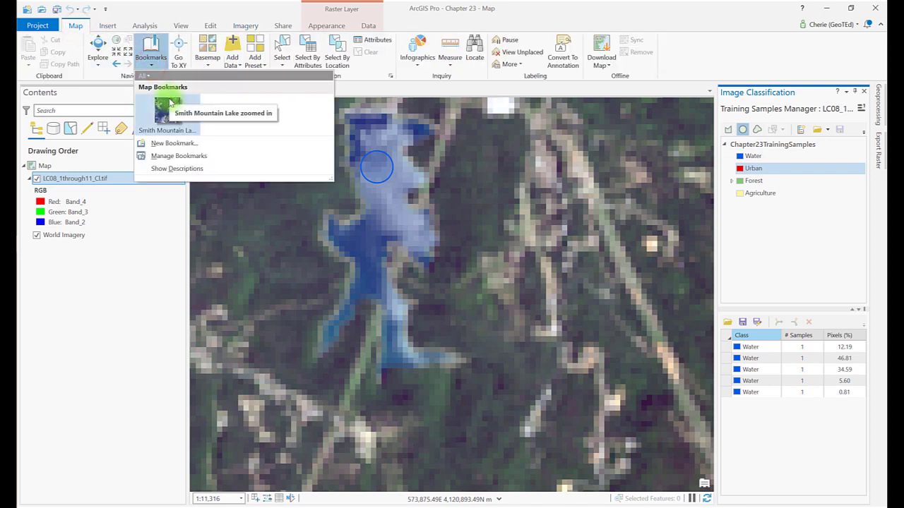
scroll(470, 215, up, 5)
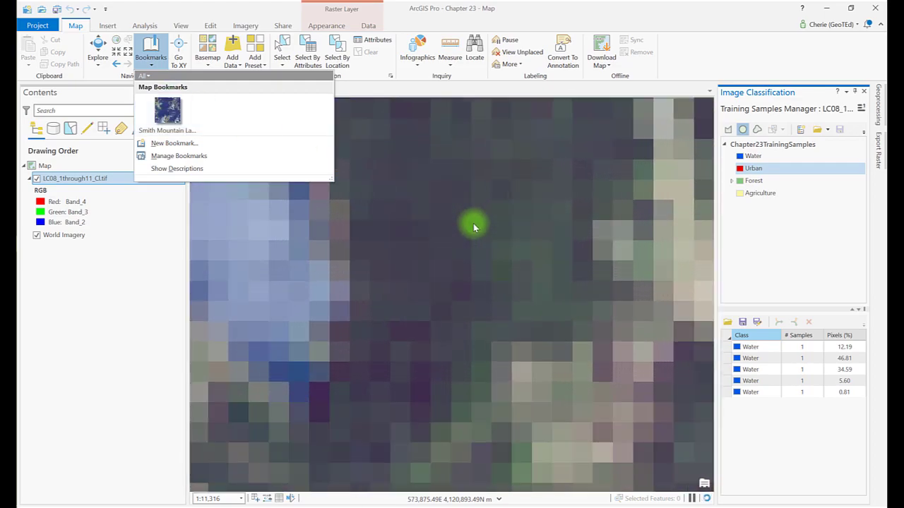
scroll(497, 245, down, 13)
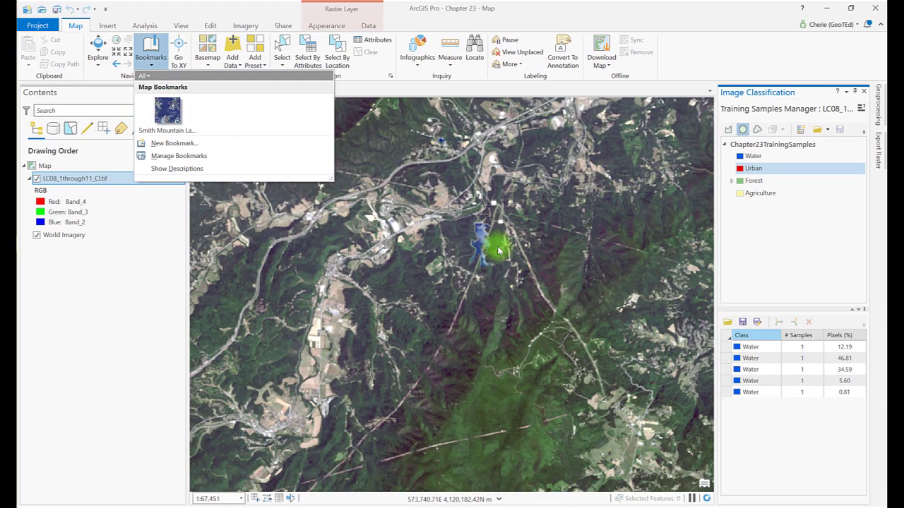
scroll(577, 235, up, 2)
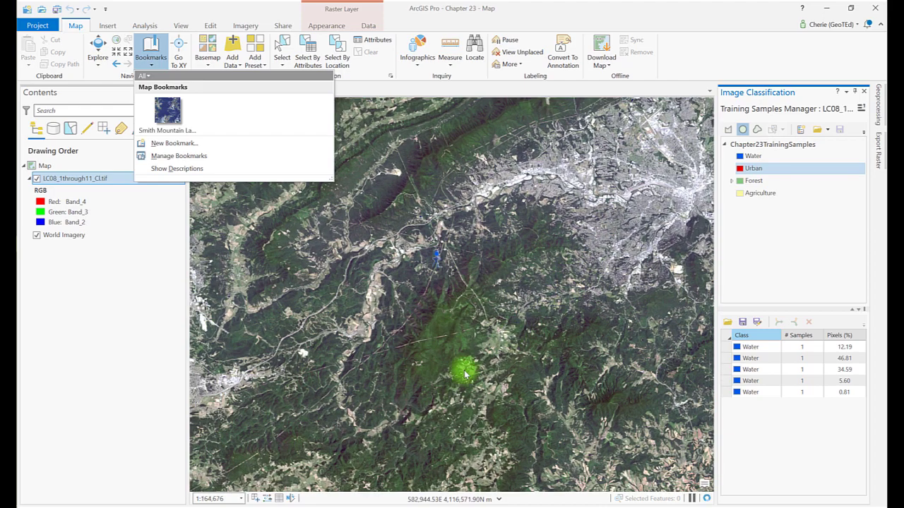
scroll(474, 316, up, 2)
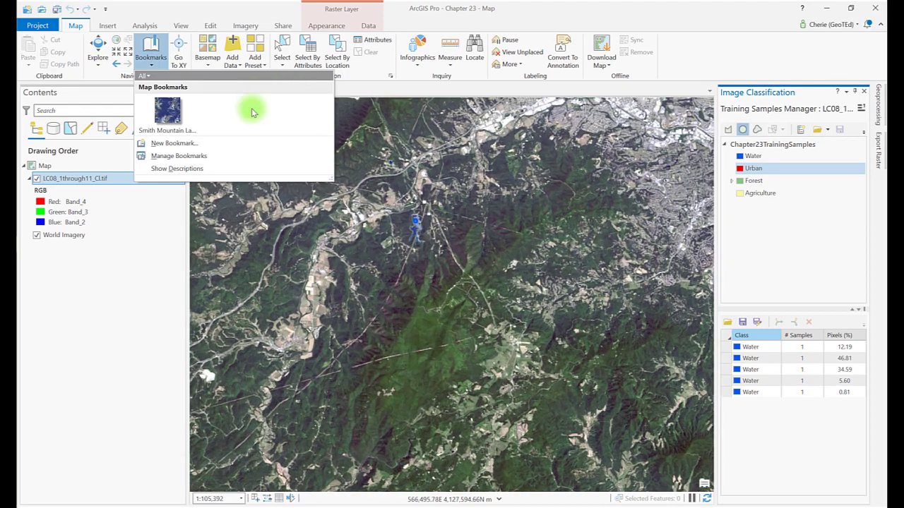
click(106, 276)
drag(555, 262, 228, 393)
click(495, 301)
scroll(503, 295, up, 4)
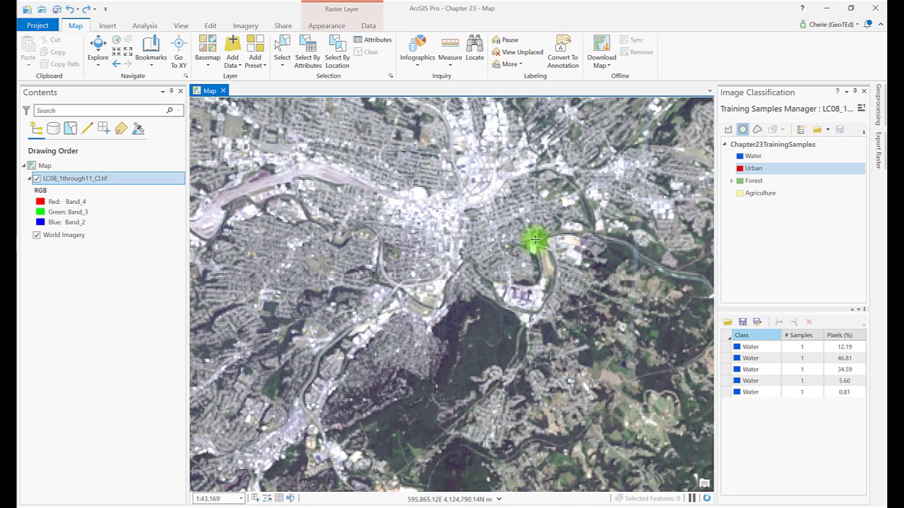
click(742, 130)
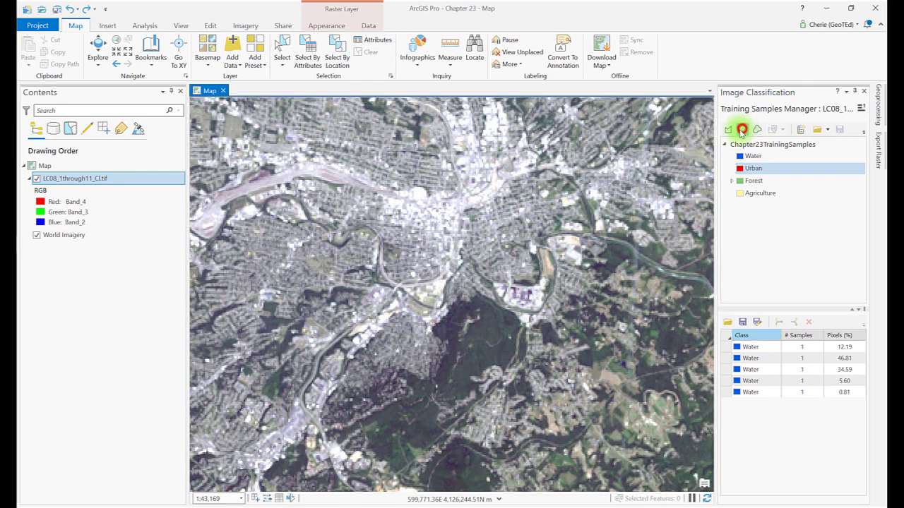
drag(372, 205, 407, 244)
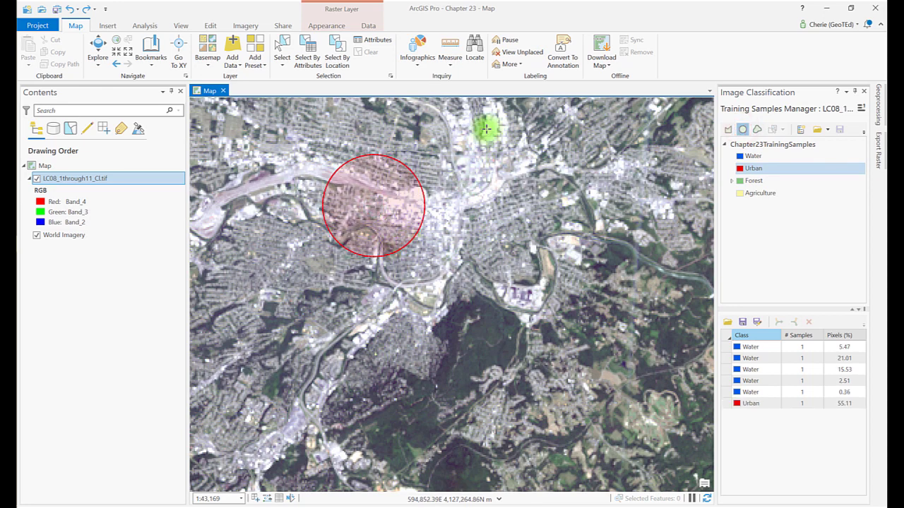
Add two smaller circular Urban training samples, one over the bright district north of the centre and one over the blocks east of it
drag(487, 121, 494, 137)
drag(494, 212, 499, 230)
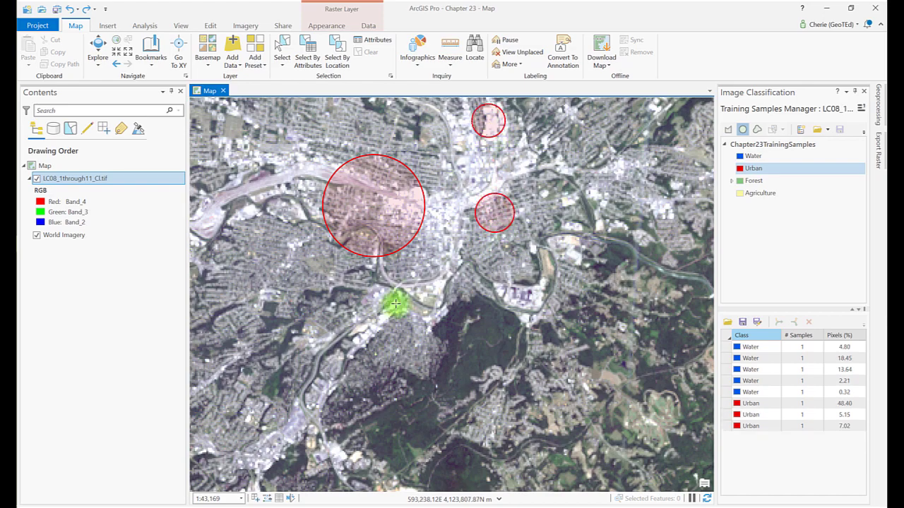